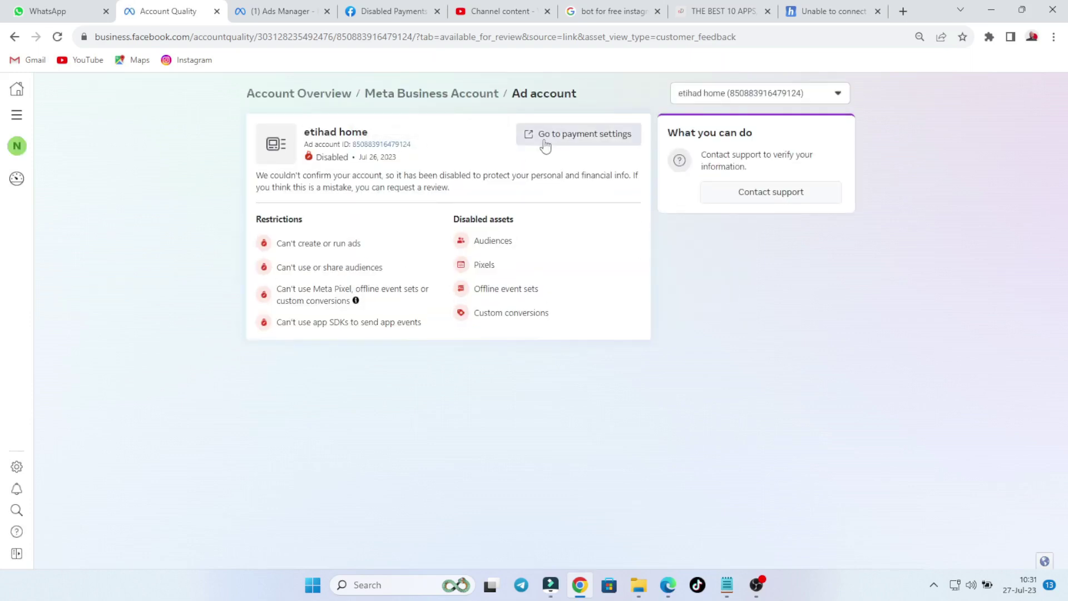
Open the etihad home ad account's payment settings and check its current balance and account status notice
left_click(571, 141)
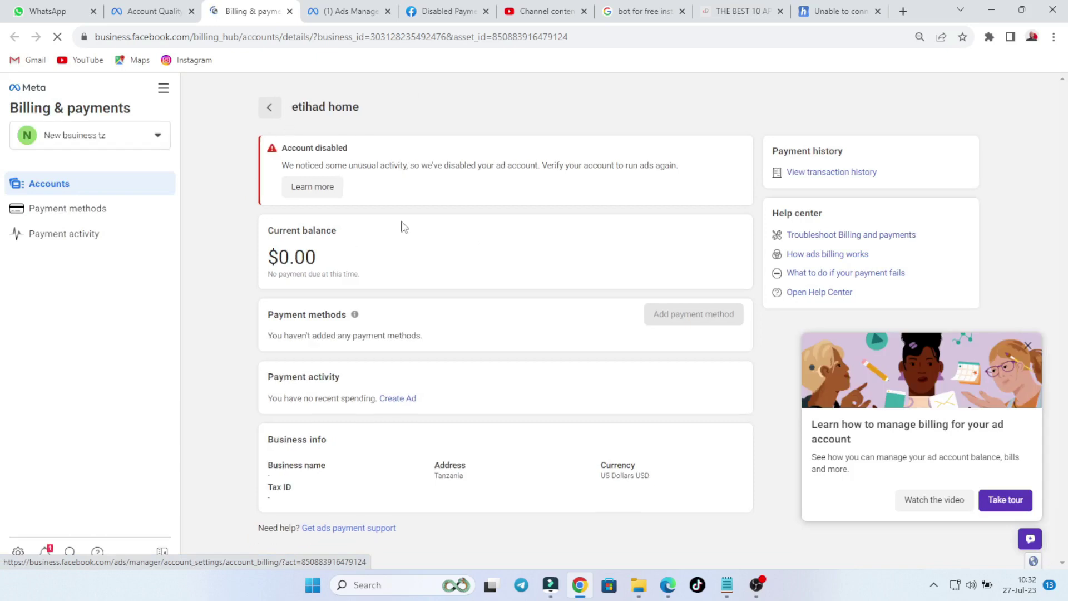
left_click_drag(315, 261, 245, 262)
left_click(375, 241)
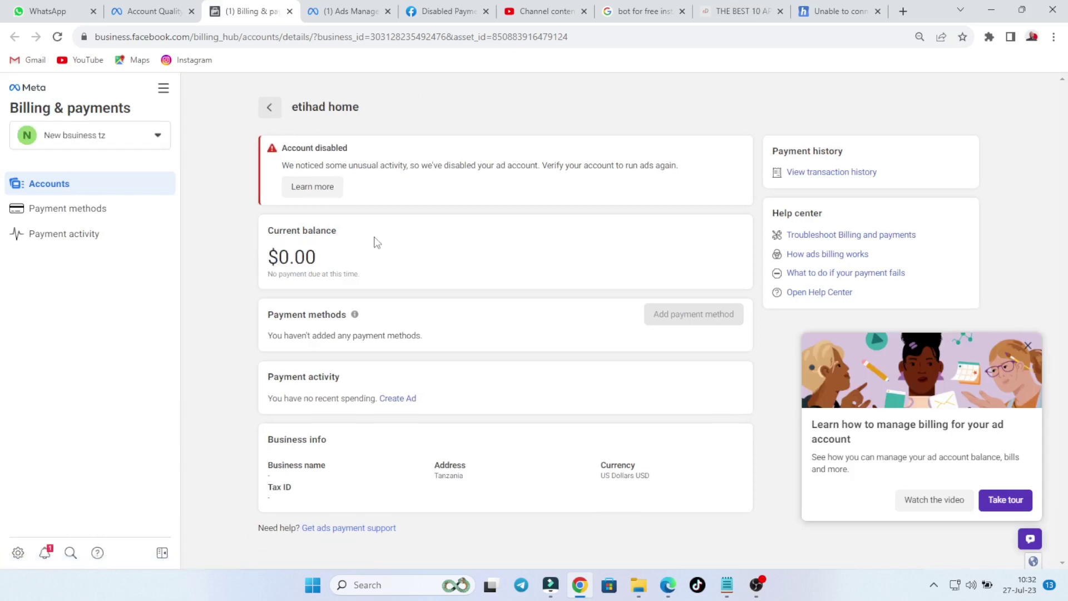
left_click_drag(371, 207, 270, 149)
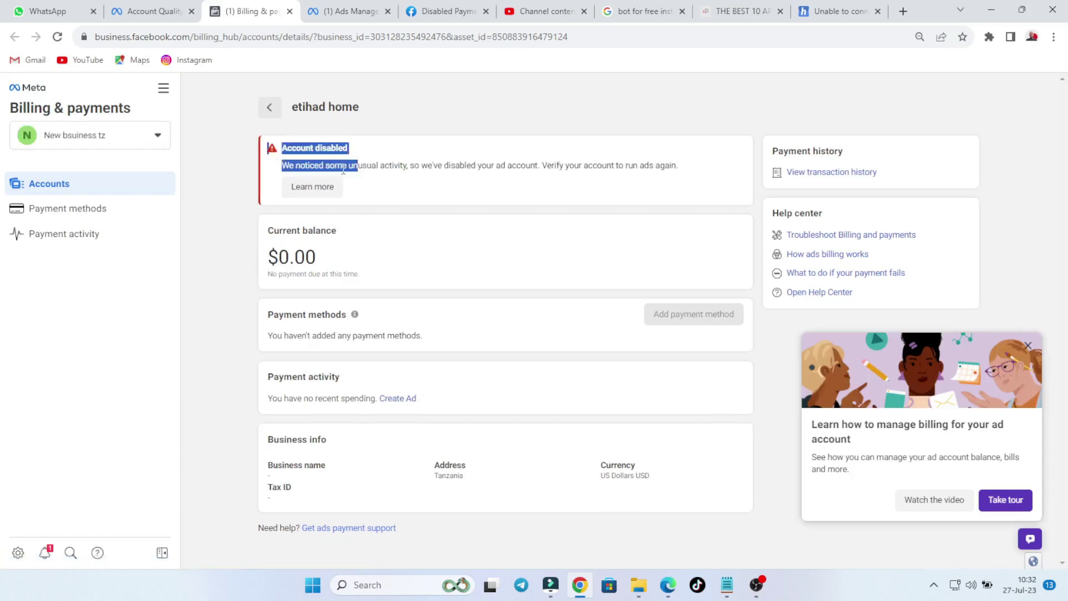
left_click(417, 187)
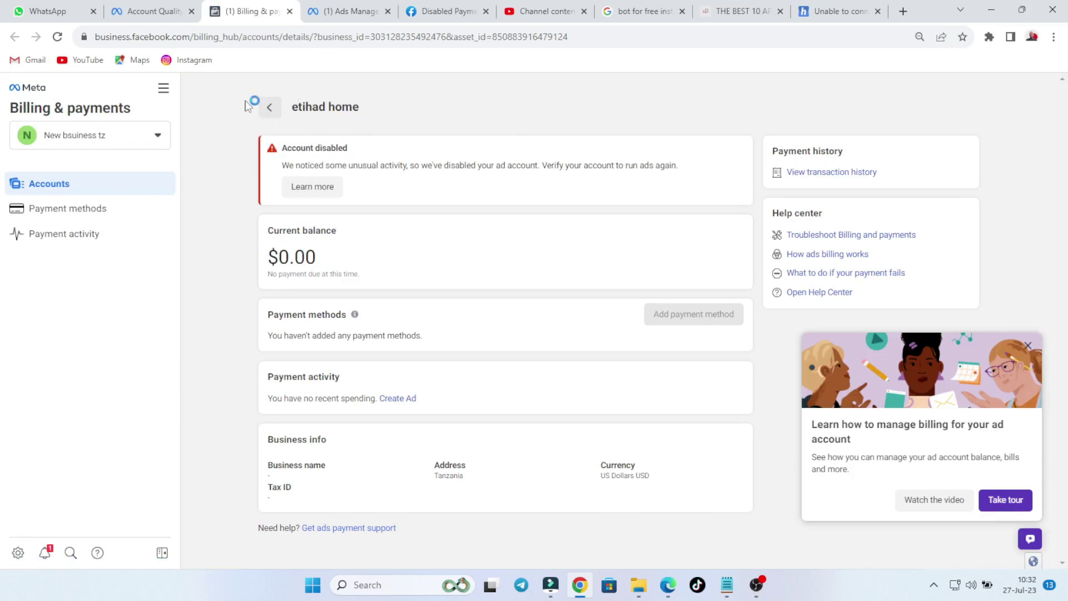
left_click(269, 107)
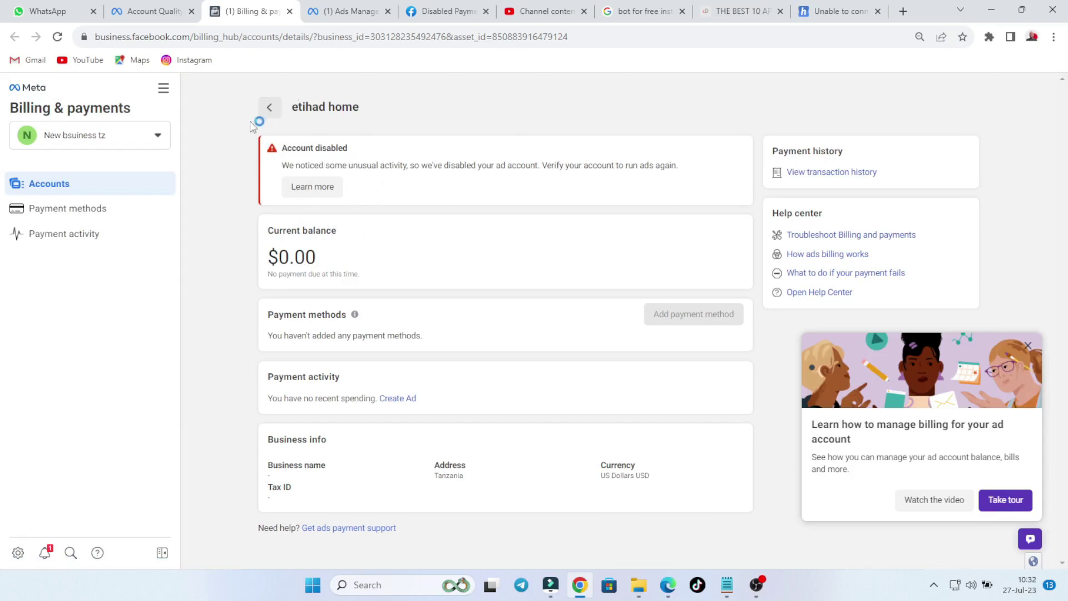
Open the notice's help article on advertising restrictions, continue from it to Ads Manager, and dismiss the feature tips
left_click(304, 189)
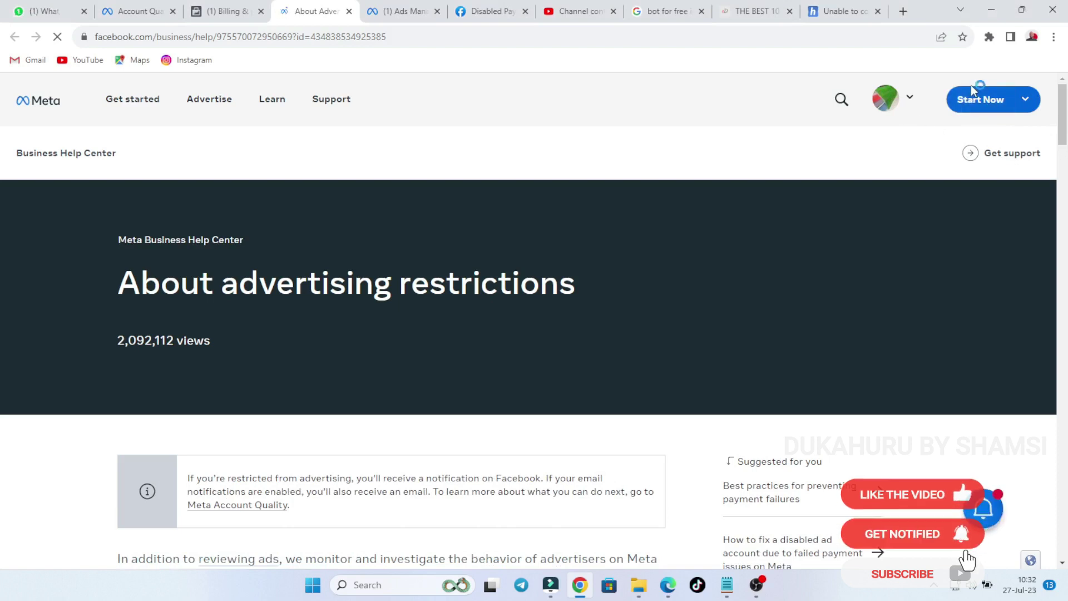
left_click(967, 106)
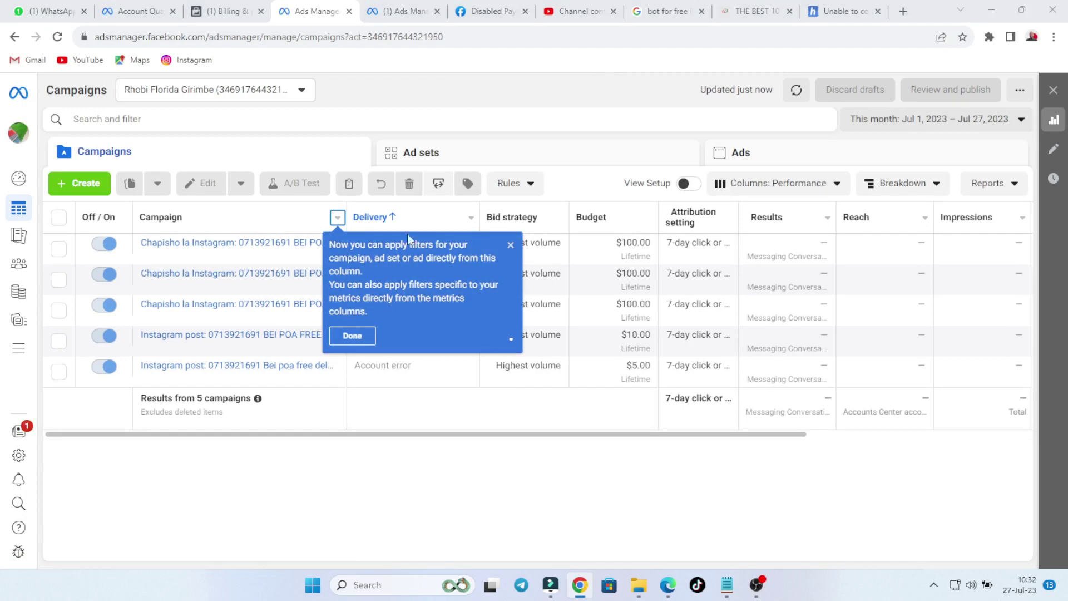
left_click(353, 335)
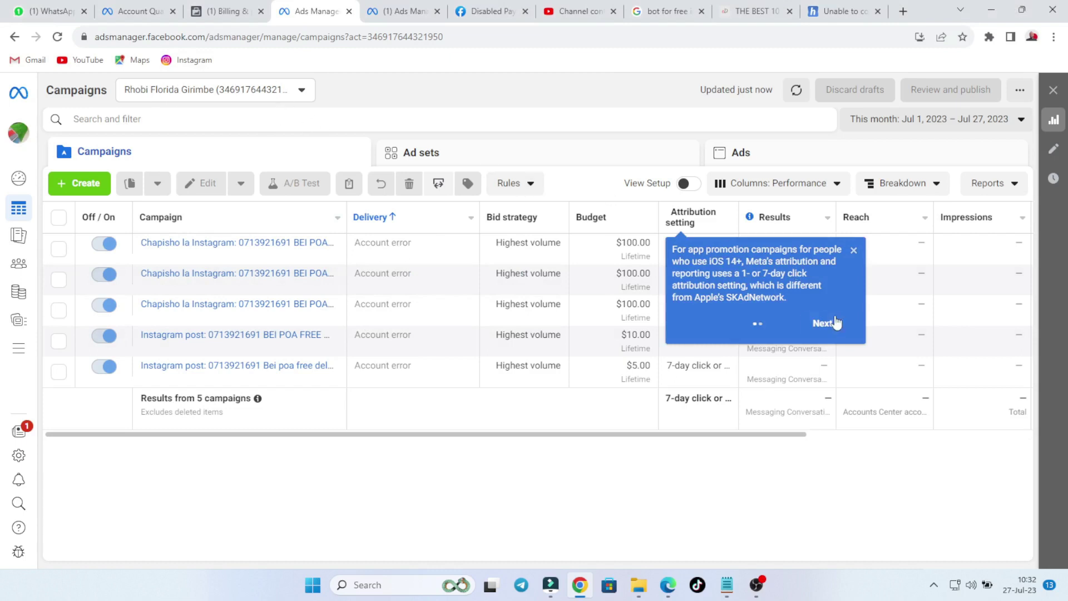
left_click(854, 251)
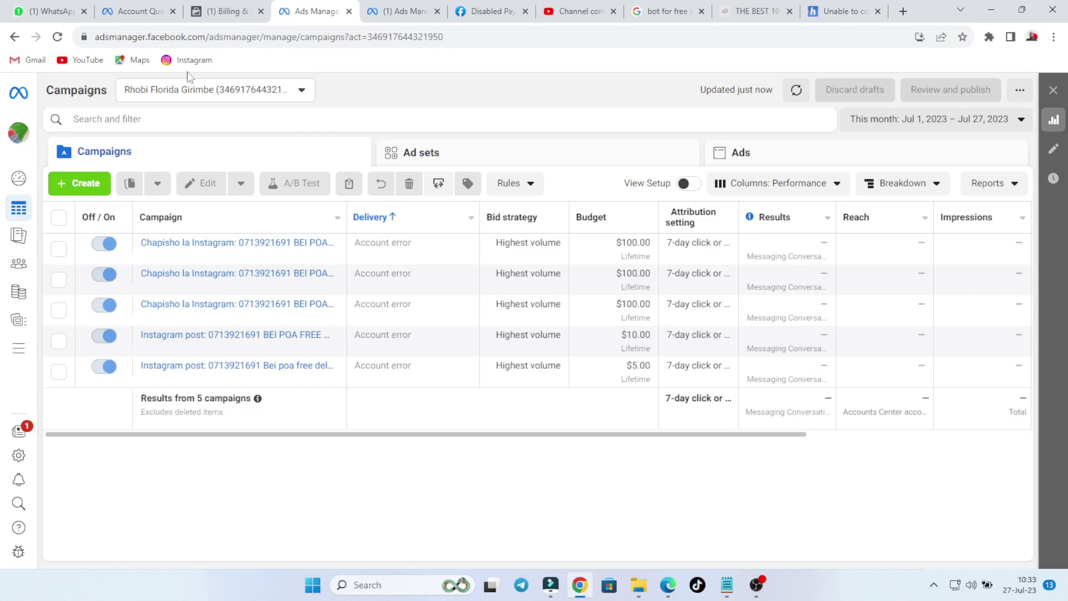
Switch Ads Manager to the etihad home ad account under New bsuiness tz
left_click(224, 89)
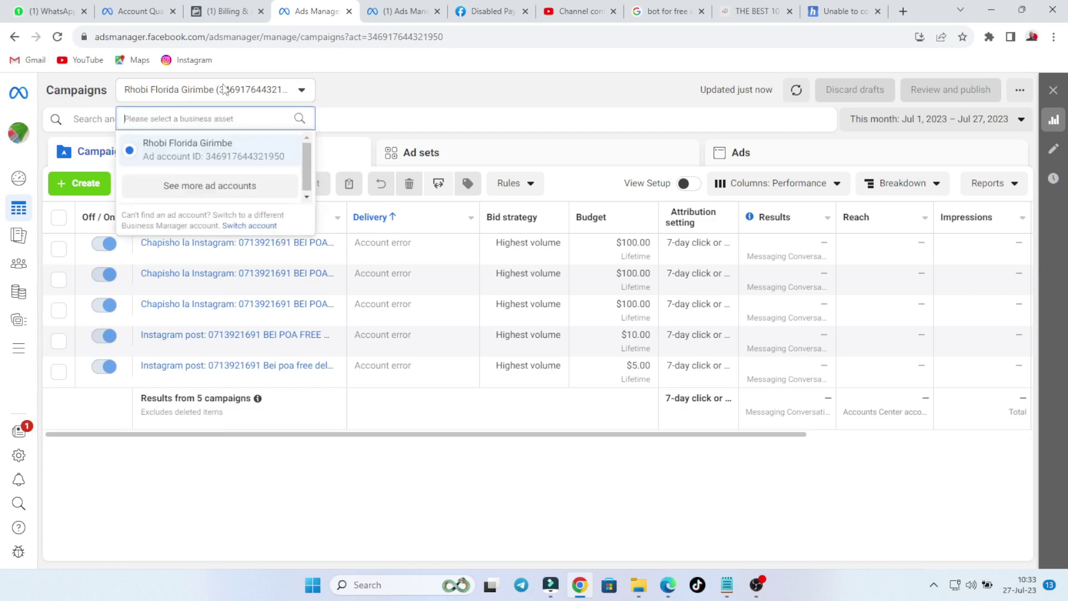
left_click(226, 186)
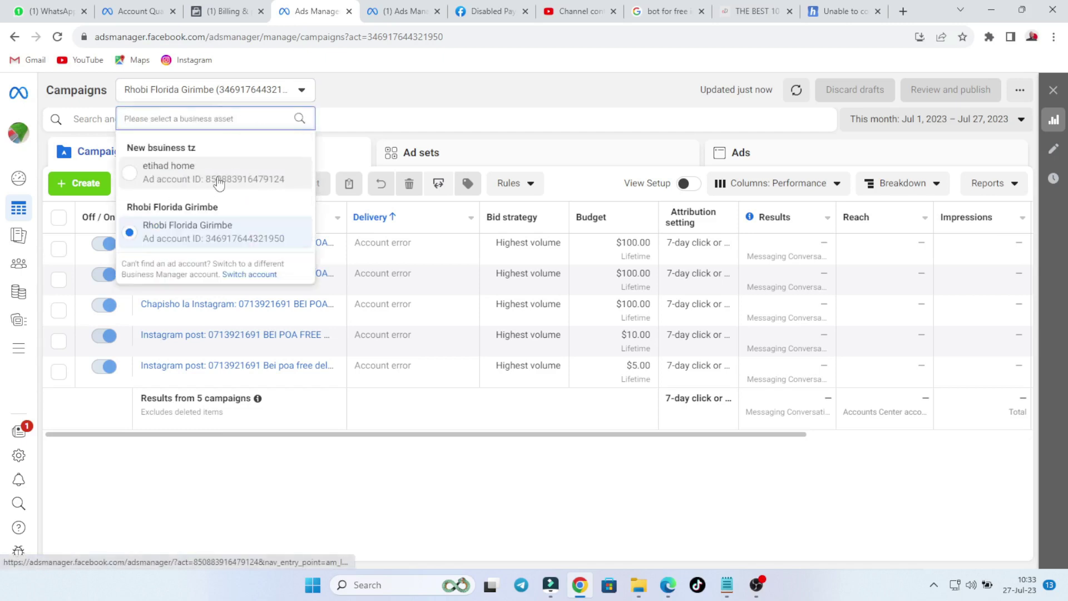
left_click(220, 177)
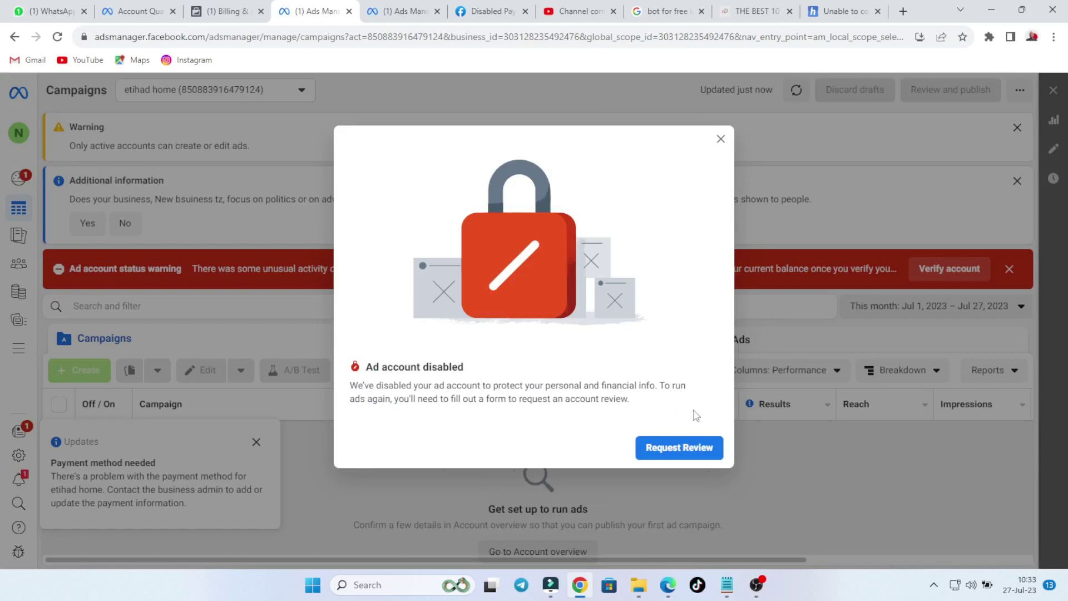
Request a review of the disabled account and choose etihad home as the disabled ad account in the form
left_click(677, 446)
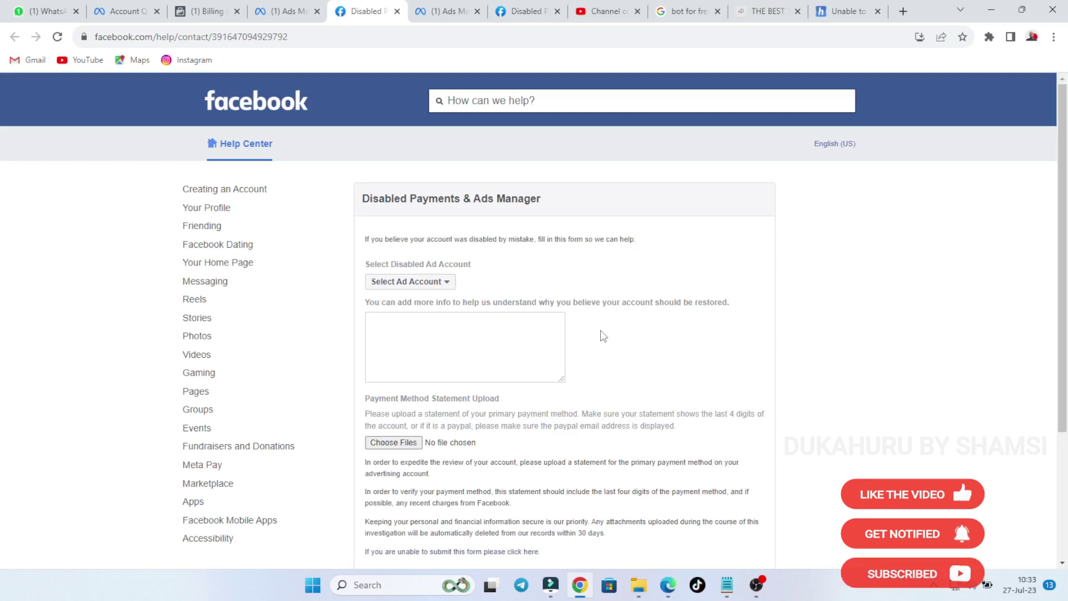
left_click(439, 282)
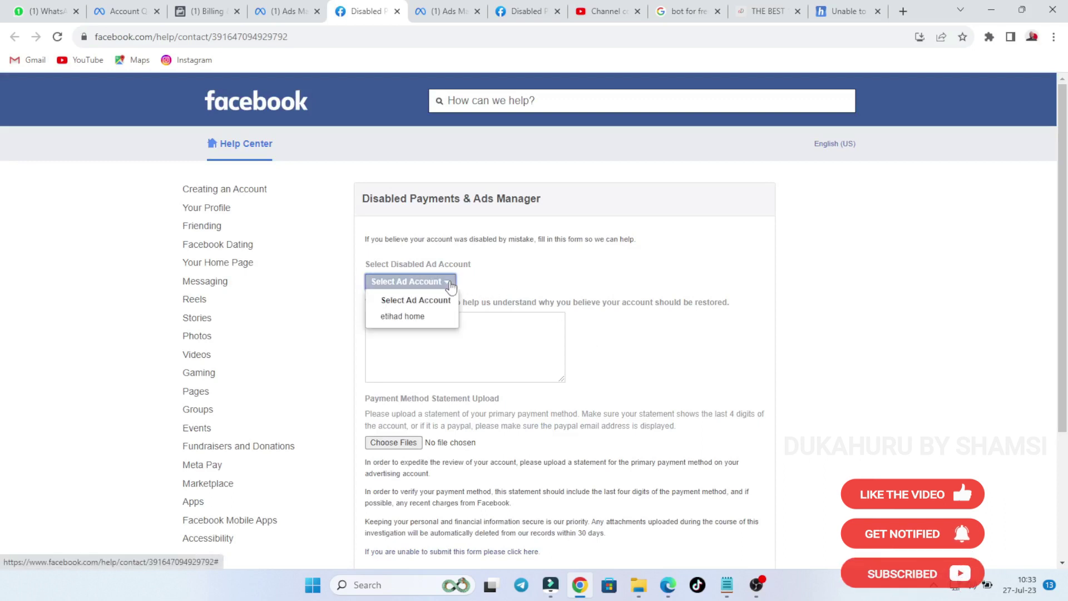
left_click(431, 317)
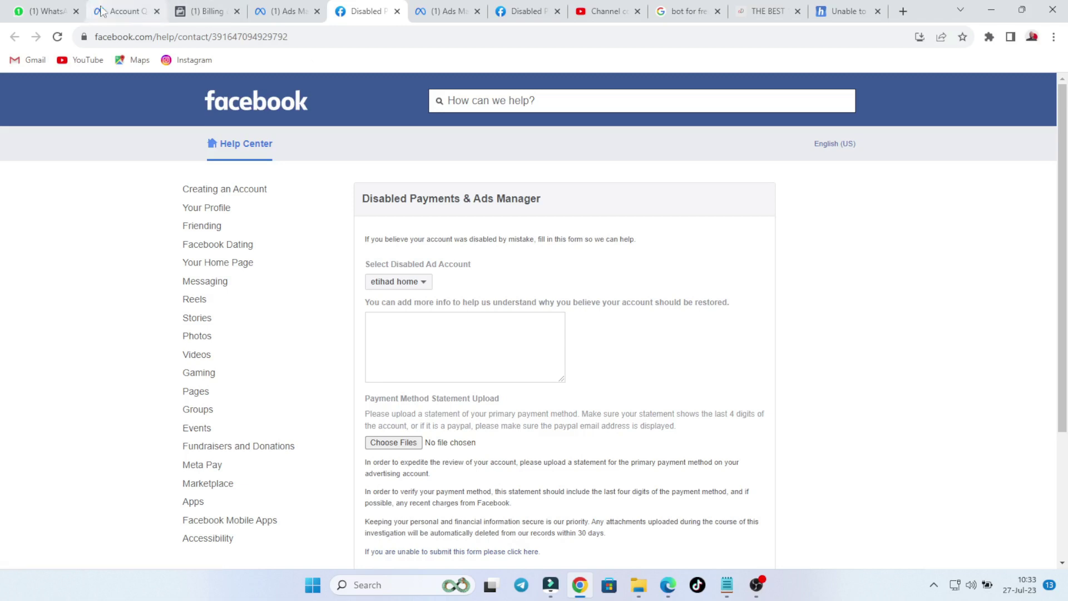
Check the payment methods and payment activity of the business in Billing & payments
left_click(133, 12)
left_click(234, 17)
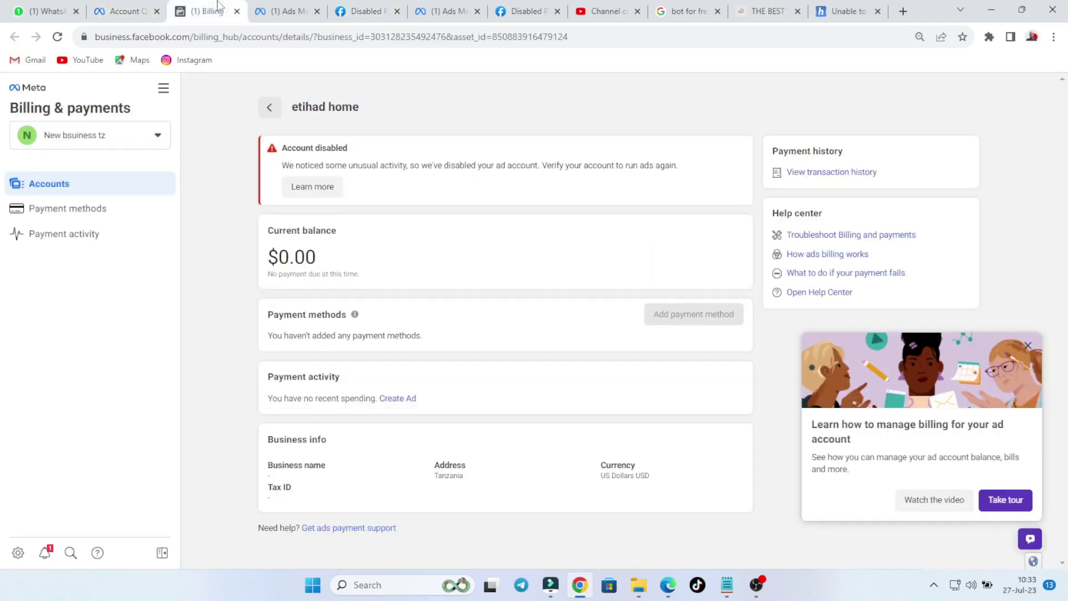
left_click(100, 210)
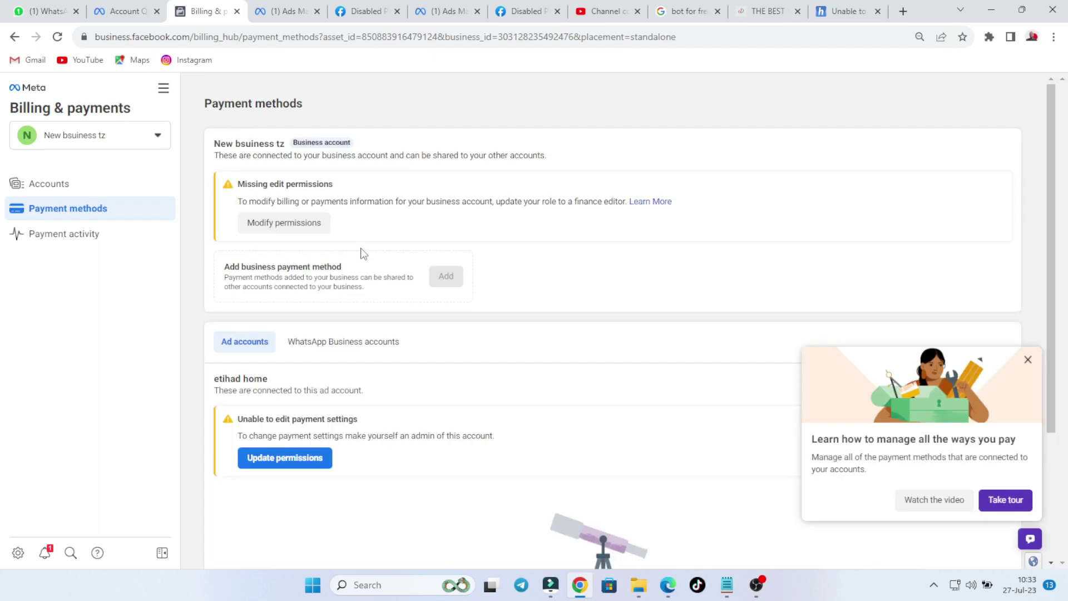
left_click(142, 239)
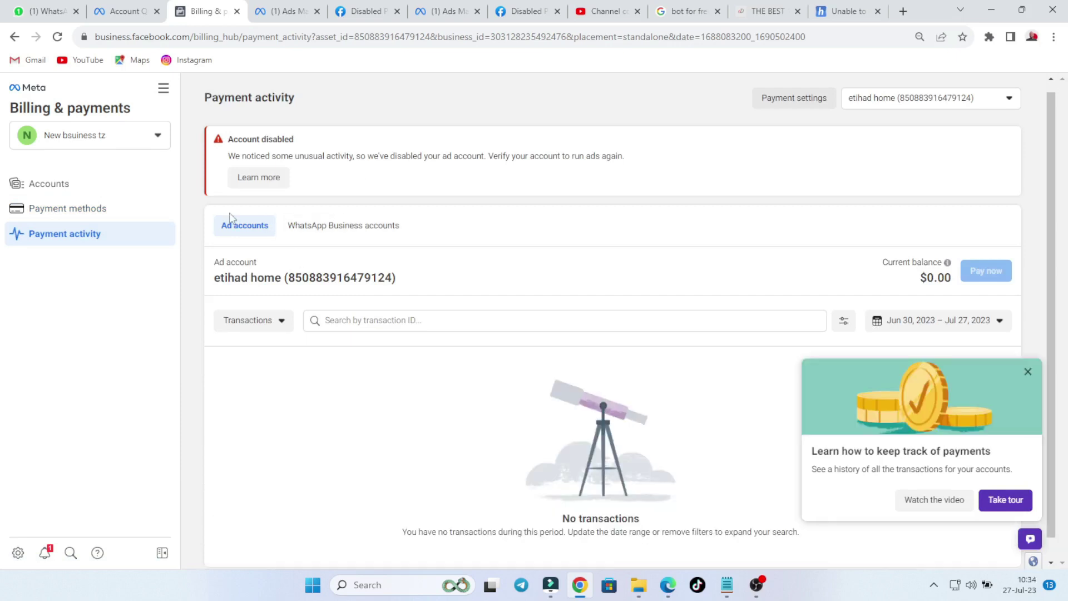
Examine the etihad home restrictions and disabled assets on the Account Quality page
left_click(148, 7)
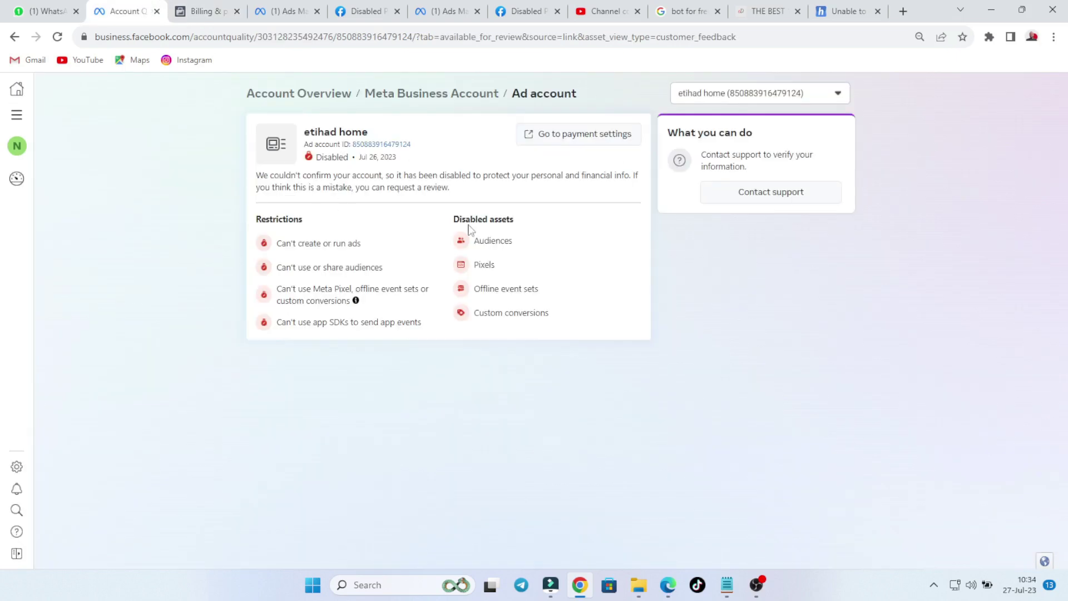
scroll(473, 228, "up", 5)
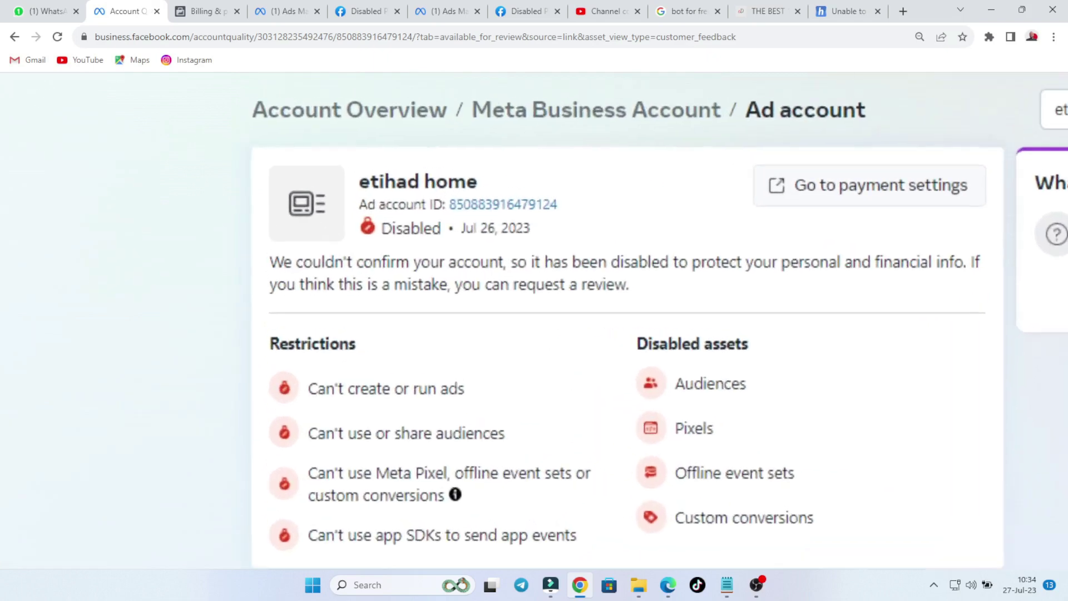
scroll(473, 228, "up", 1)
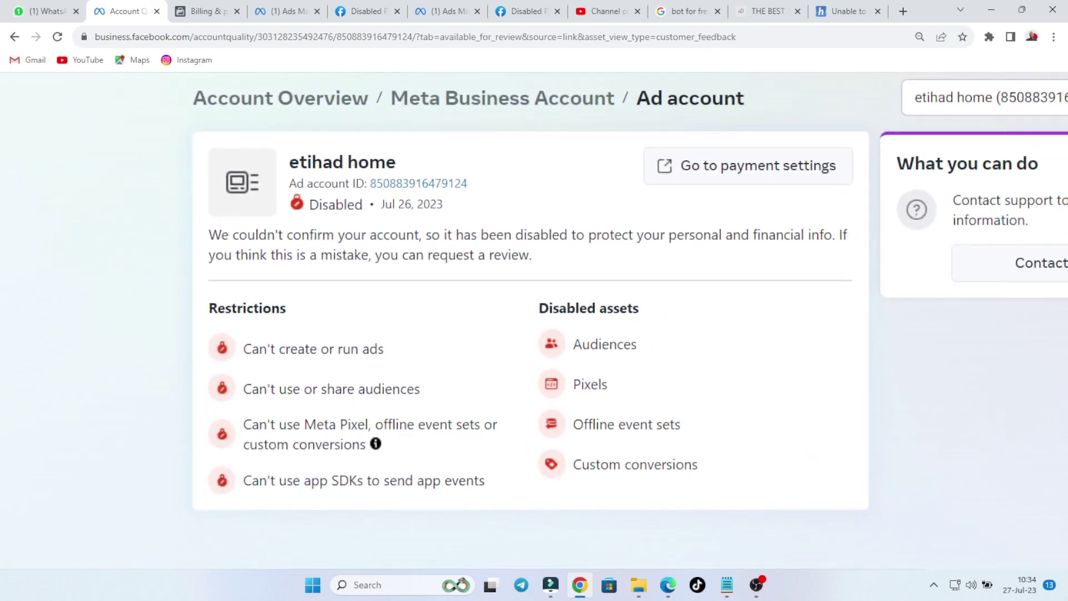
Enter the appeal explanation in the form: "I apologise for any inconvinience caused by my actions. Please Reinstate my ad account so I can run ads"
left_click(296, 16)
left_click(354, 10)
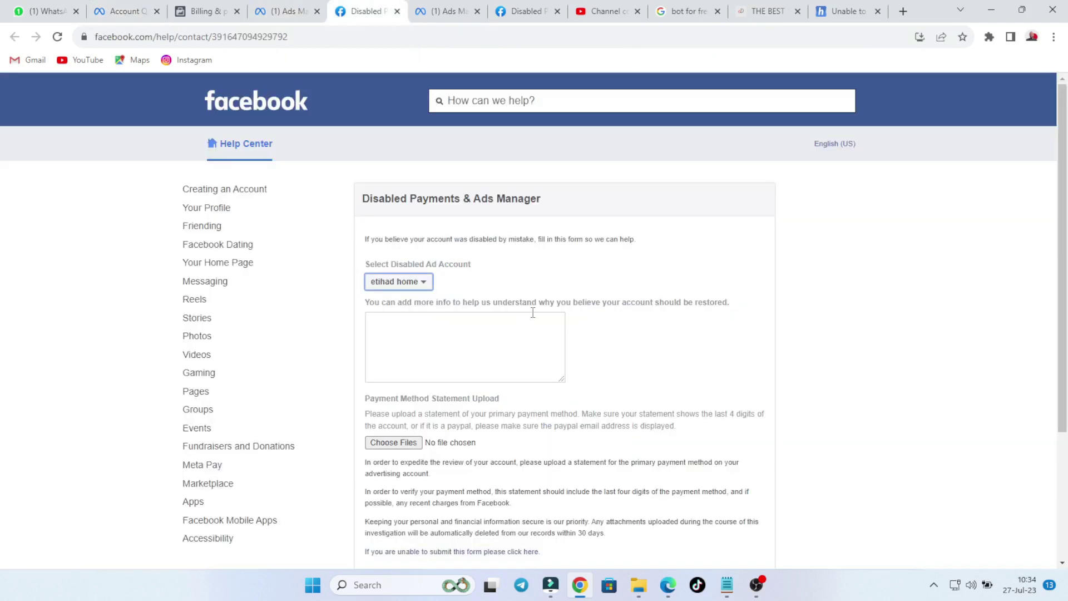
left_click(455, 345)
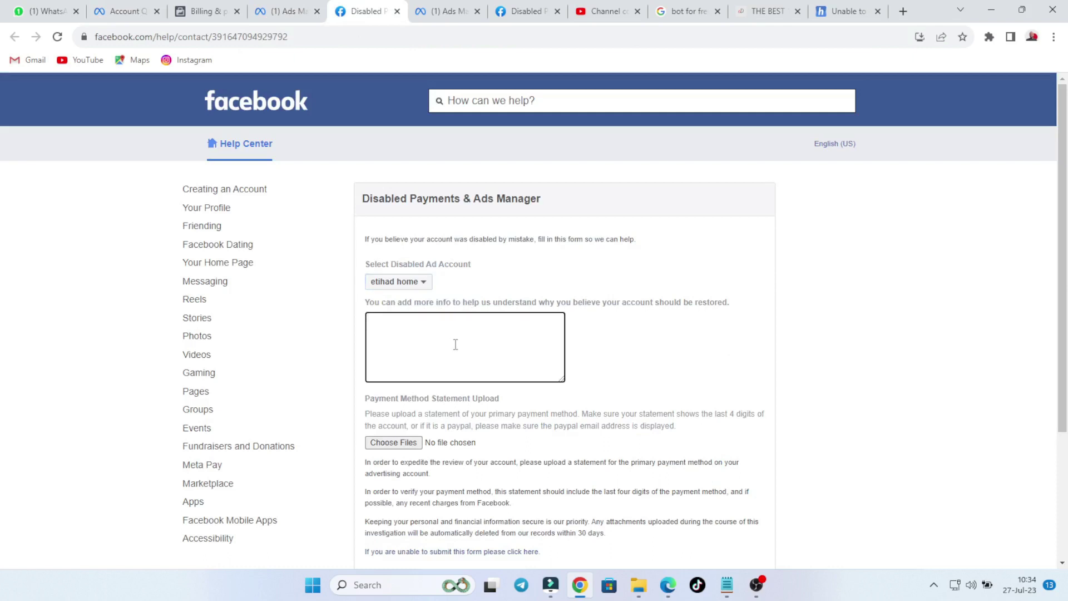
type("I apologise for any inconvinience caused by my ac")
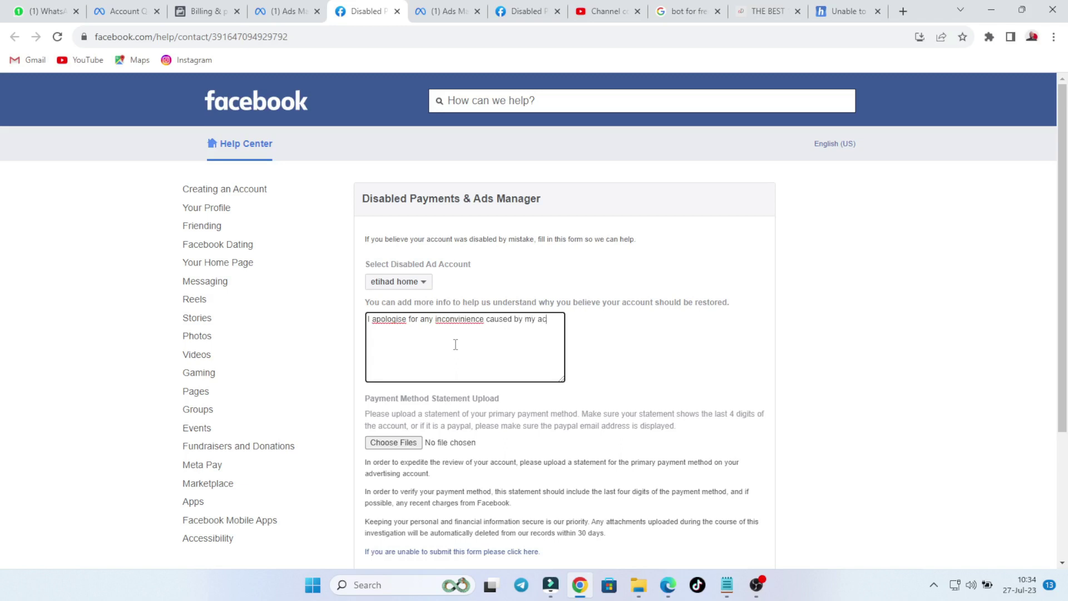
type("tions. Please Reinstate my")
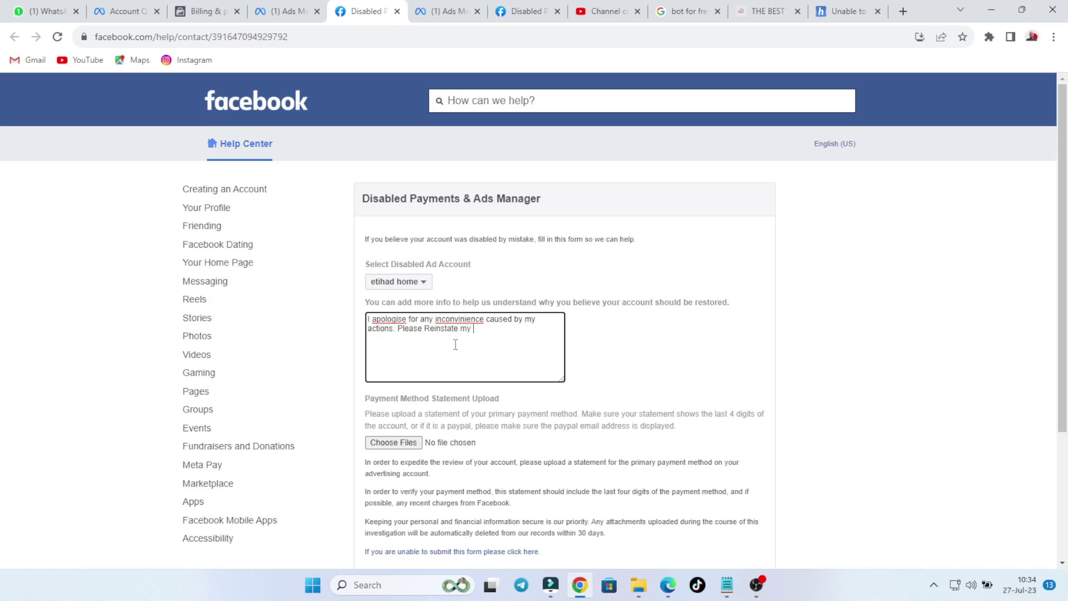
type("account so I can run ads")
Correct the appeal text's spelling to "inconvenience" and "apologies", and add the closing line "Regards"
right_click(457, 324)
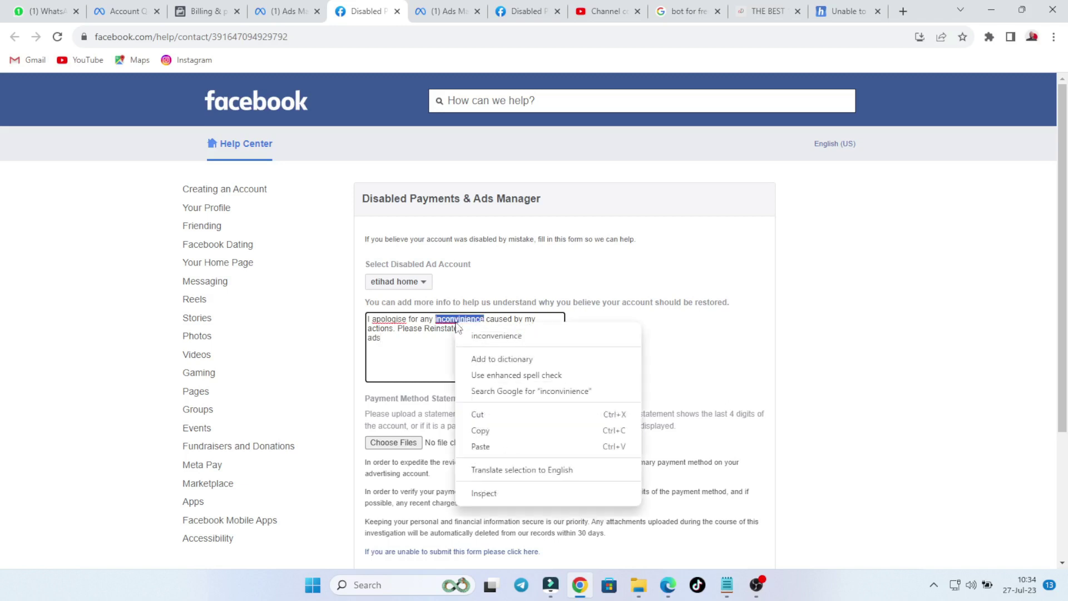
right_click(396, 321)
left_click(414, 335)
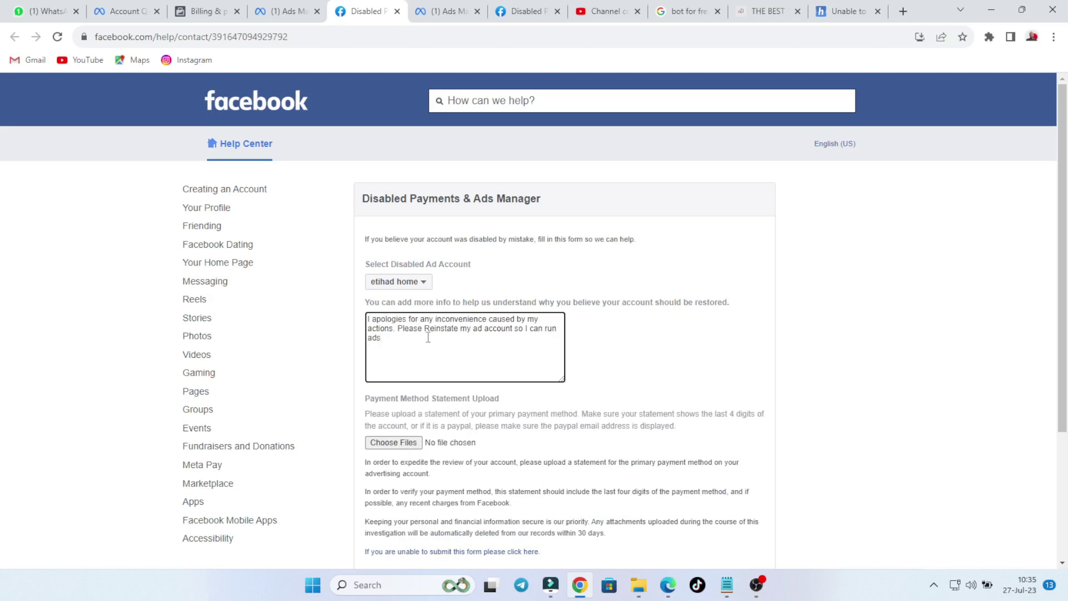
left_click(688, 332)
scroll(725, 353, "down", 2)
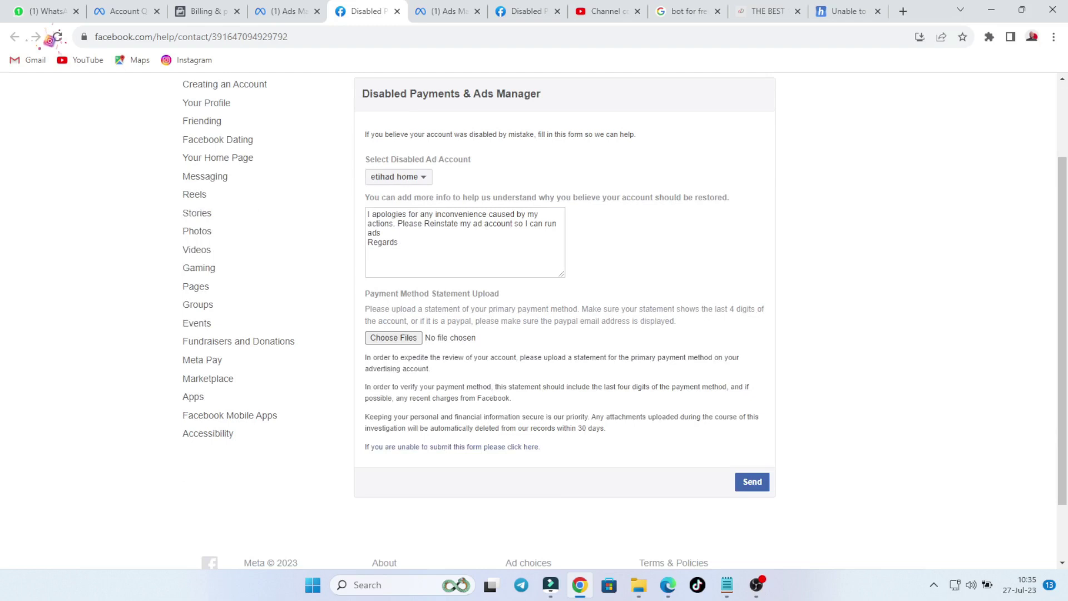
left_click(393, 337)
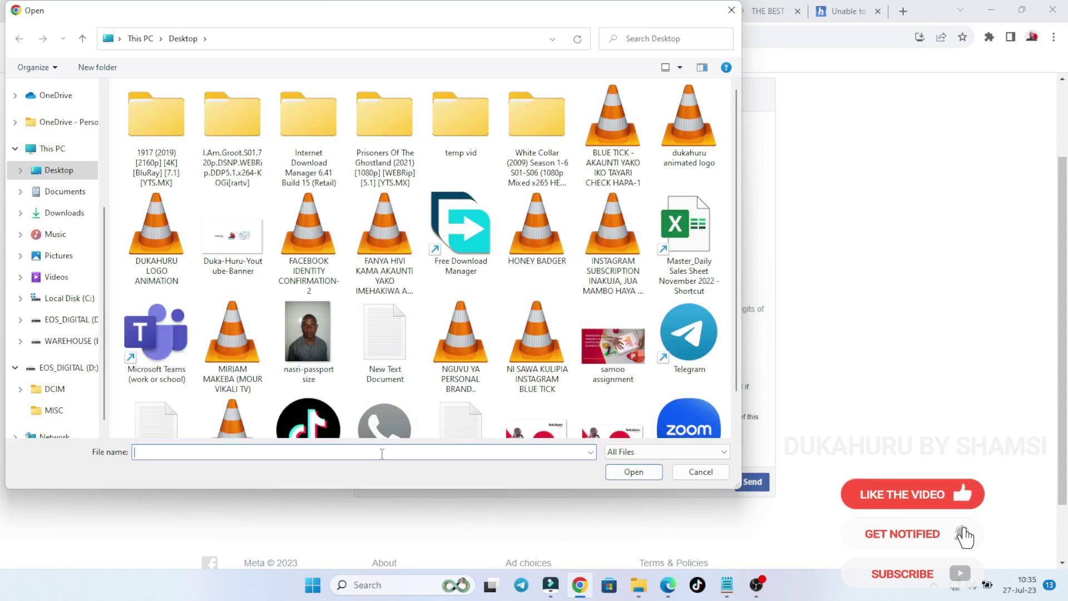
left_click(698, 473)
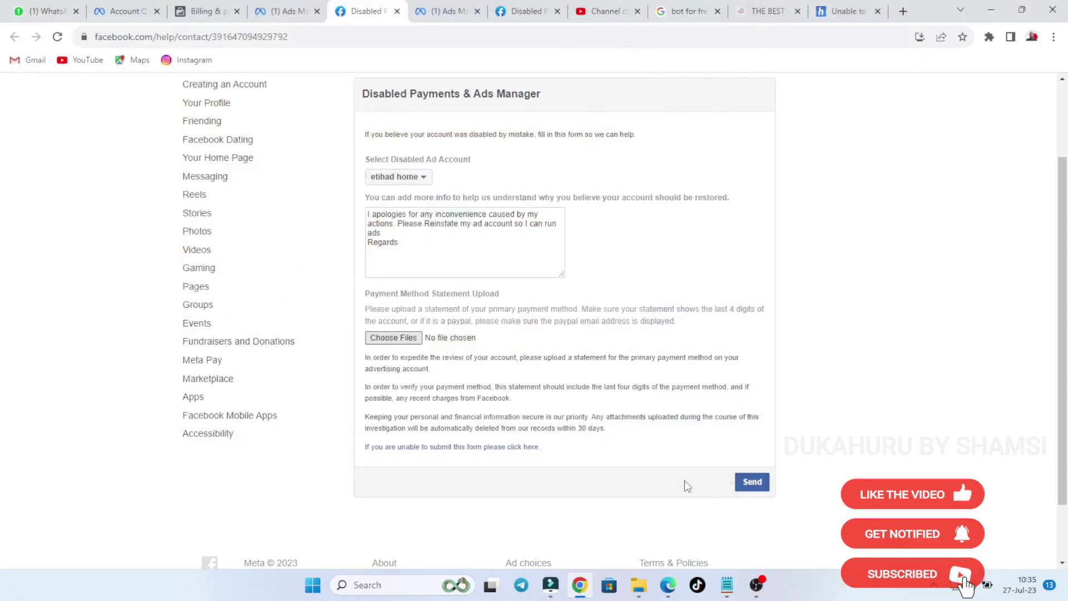
left_click(122, 11)
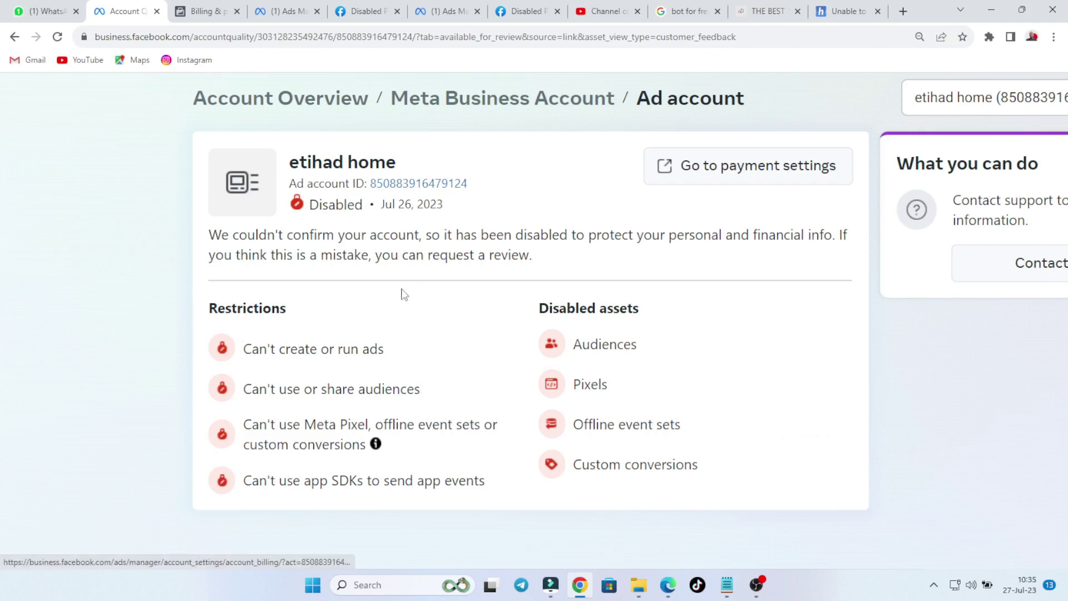
Attach WhatsApp Image 2023-07-27 at 10.35.32.jpeg from the Downloads folder as the payment method statement in the appeal form
left_click(365, 11)
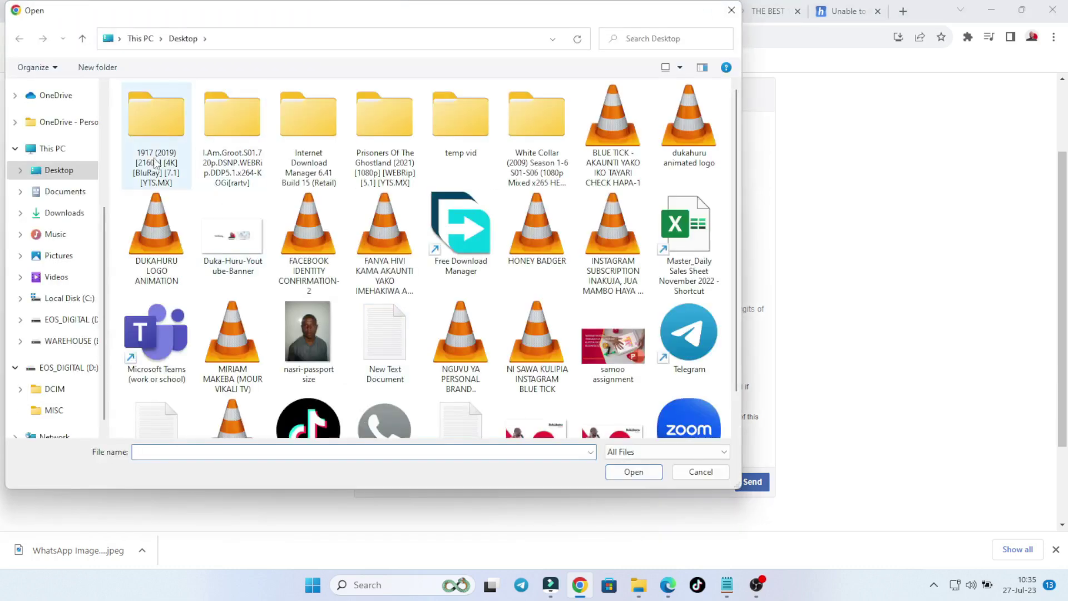
left_click(84, 212)
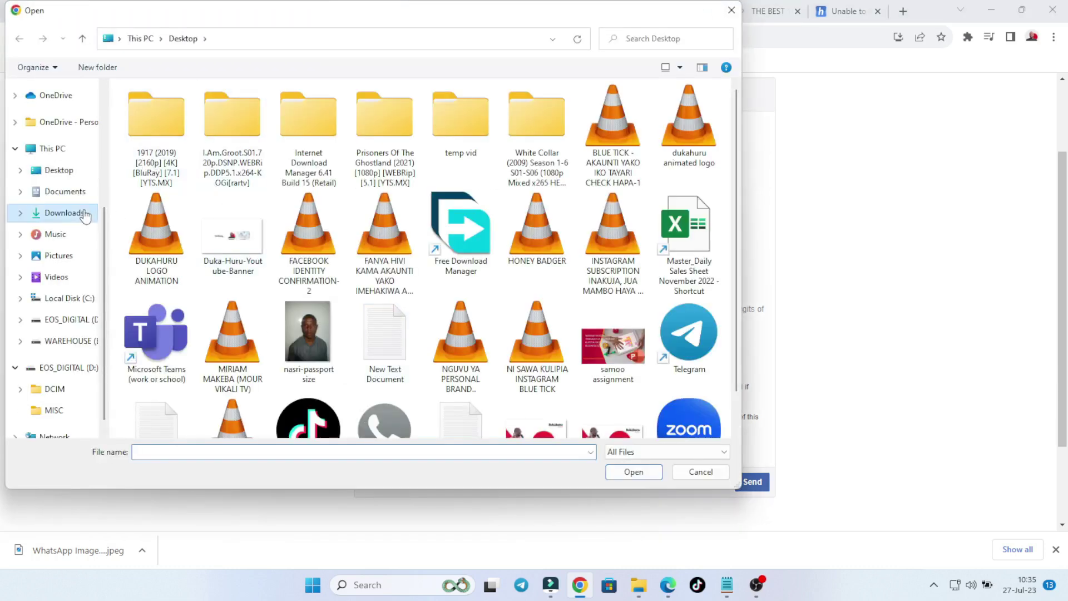
double_click(156, 139)
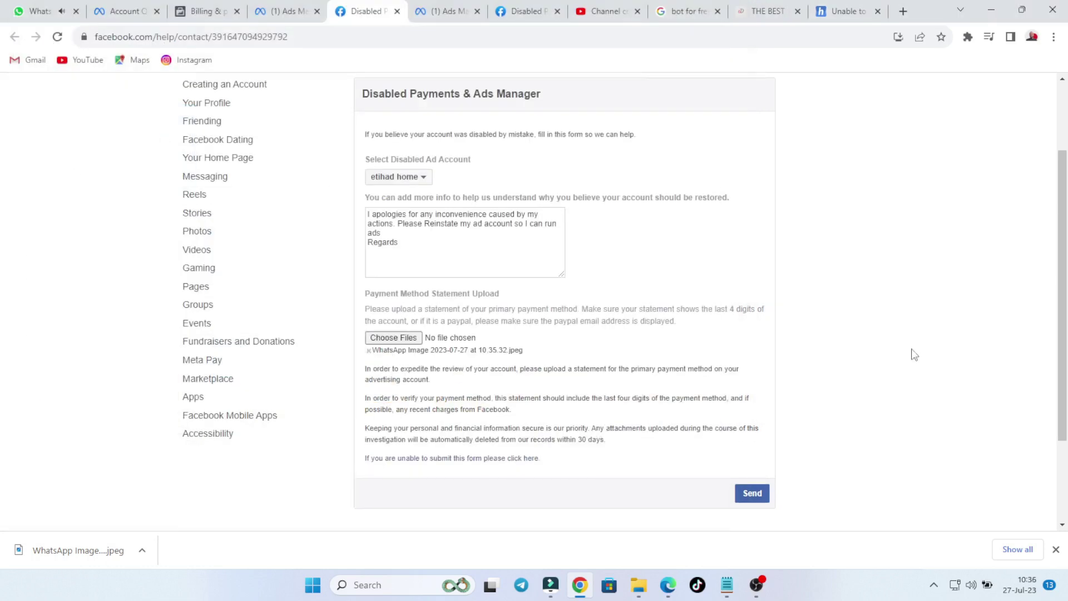
Send the appeal form, complete the "I'm not a robot" security check, and submit it
left_click(757, 495)
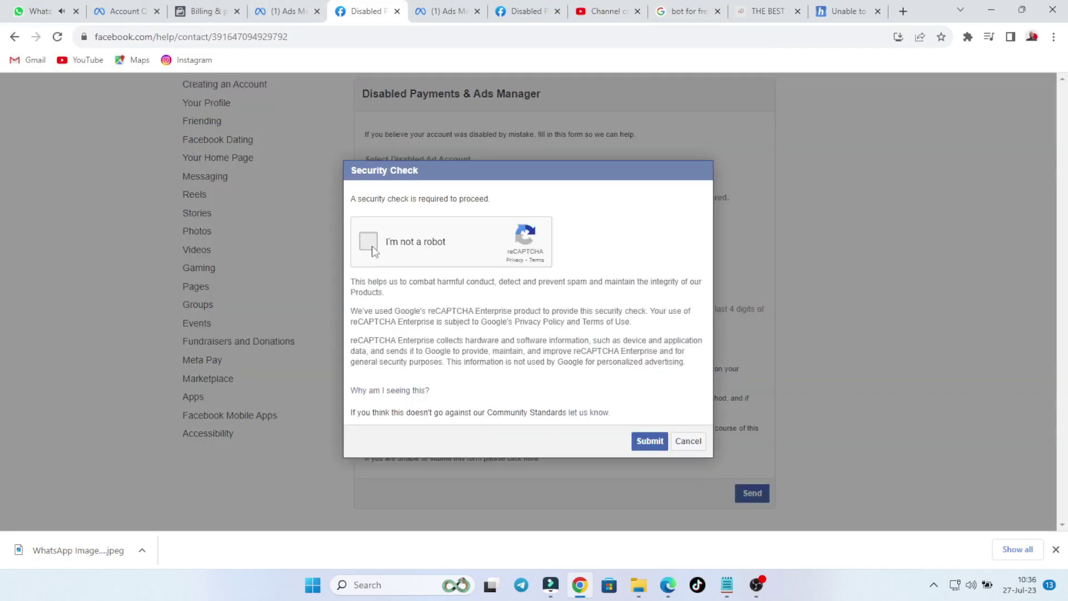
left_click(372, 248)
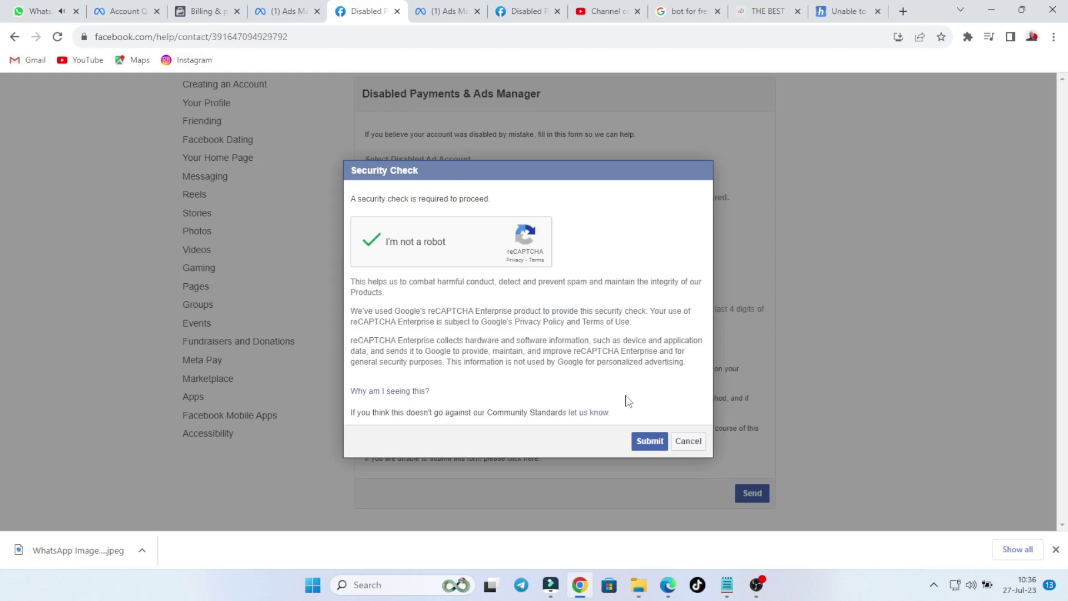
left_click(646, 440)
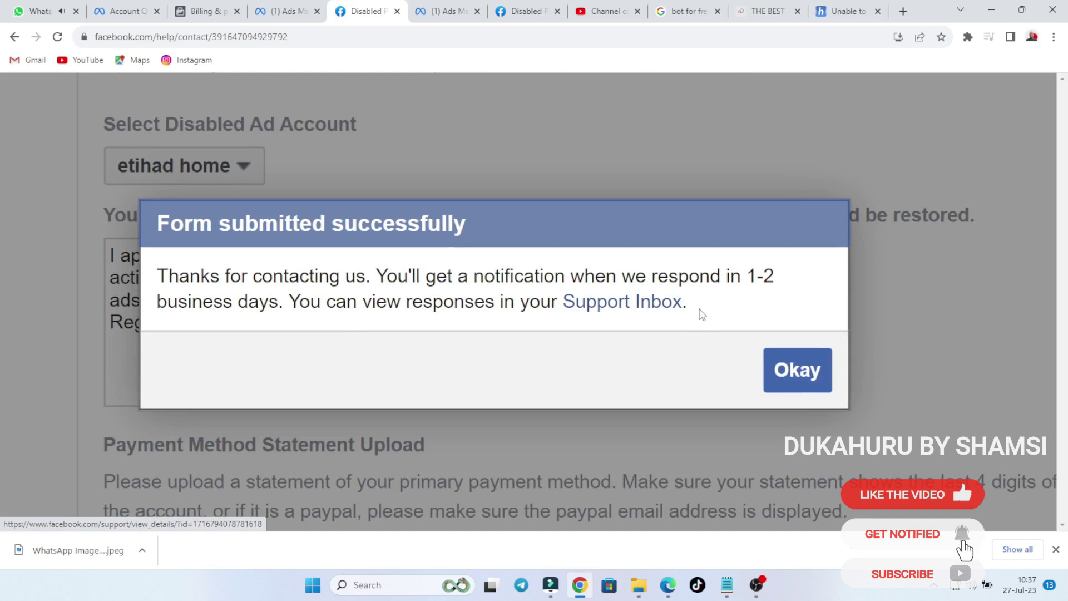
left_click_drag(777, 277, 745, 271)
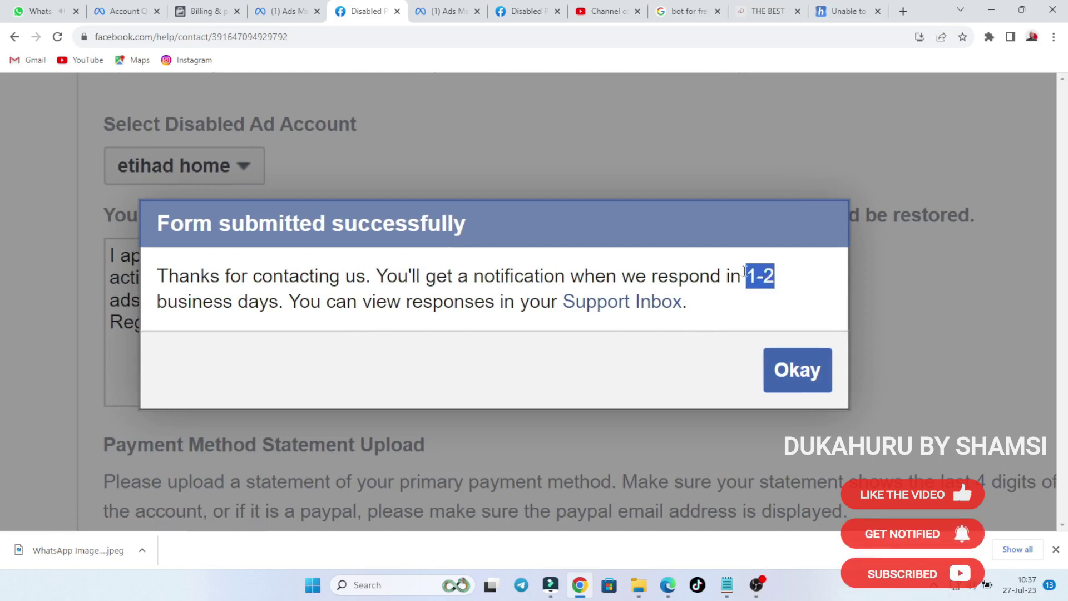